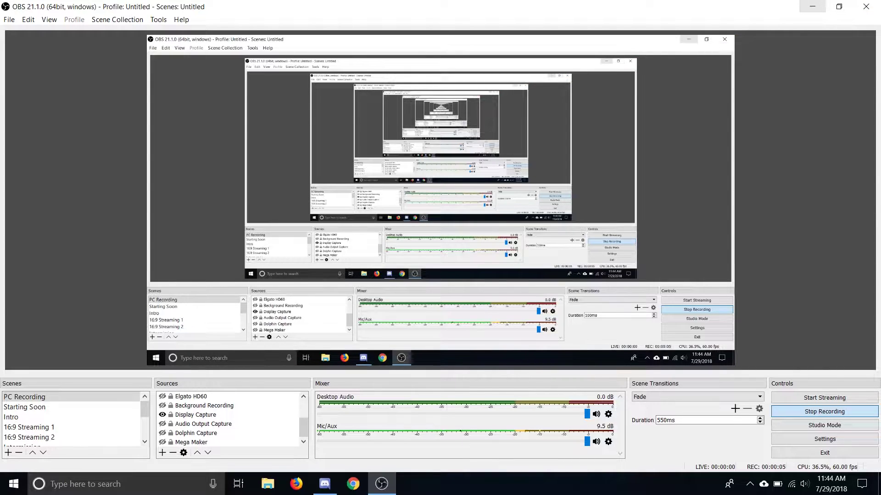
- Minimize OBS Studio so the Windows desktop is visible
click(812, 6)
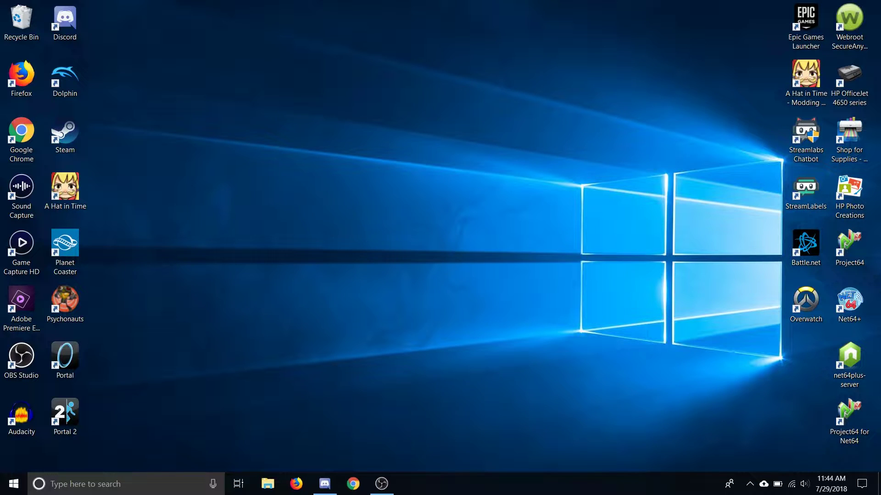
- Start Steam from the desktop icon, dismiss the 'Using a controller?' reminder, and check the account and Steam menus
double_click(64, 135)
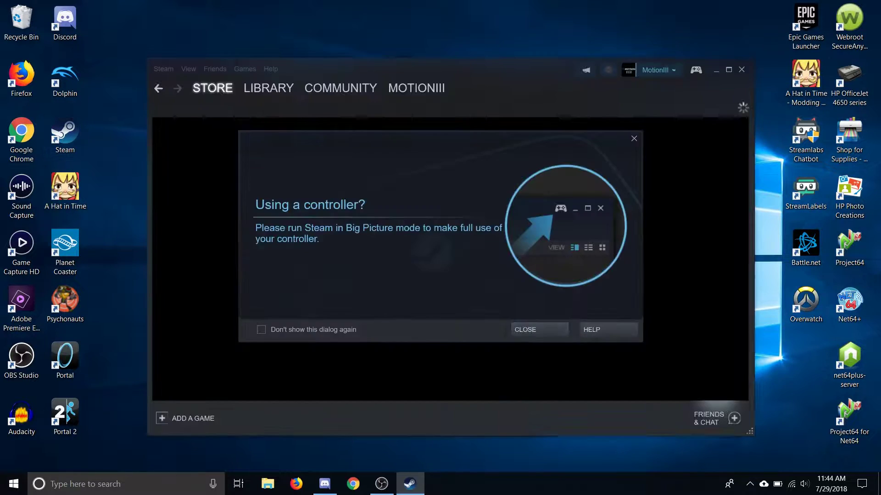
key(Escape)
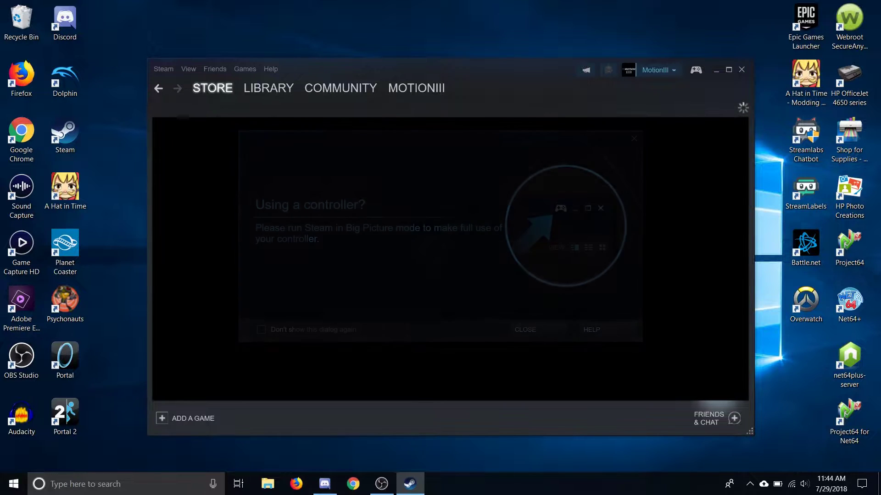
mouse_move(416, 88)
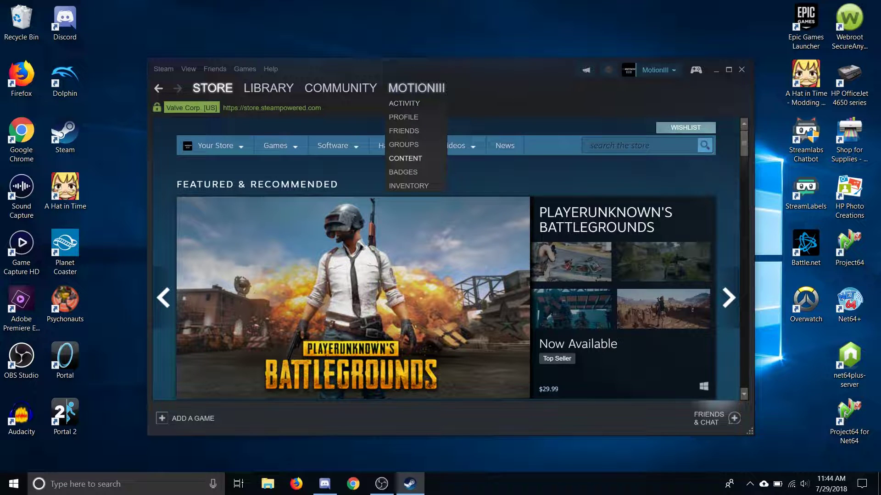
mouse_move(341, 88)
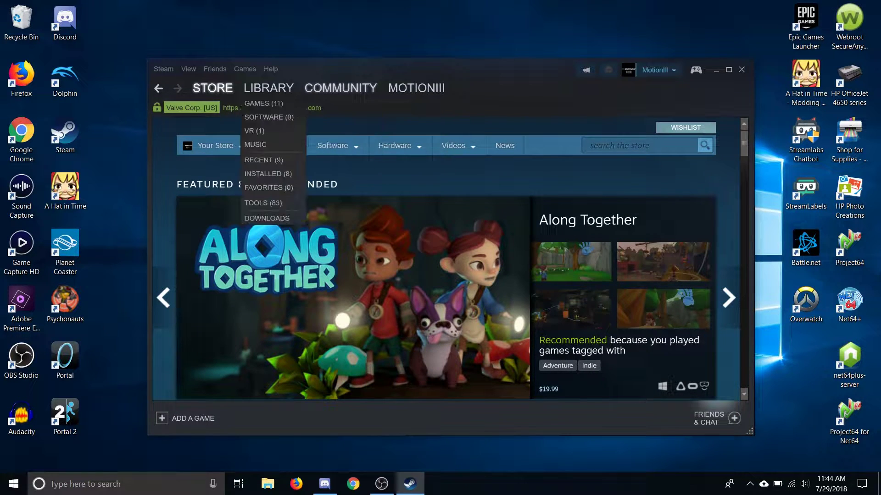
click(655, 69)
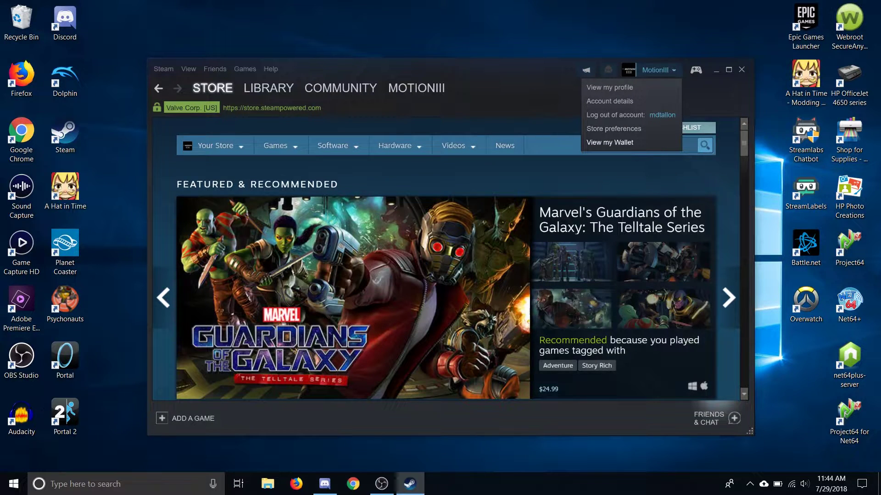
click(164, 68)
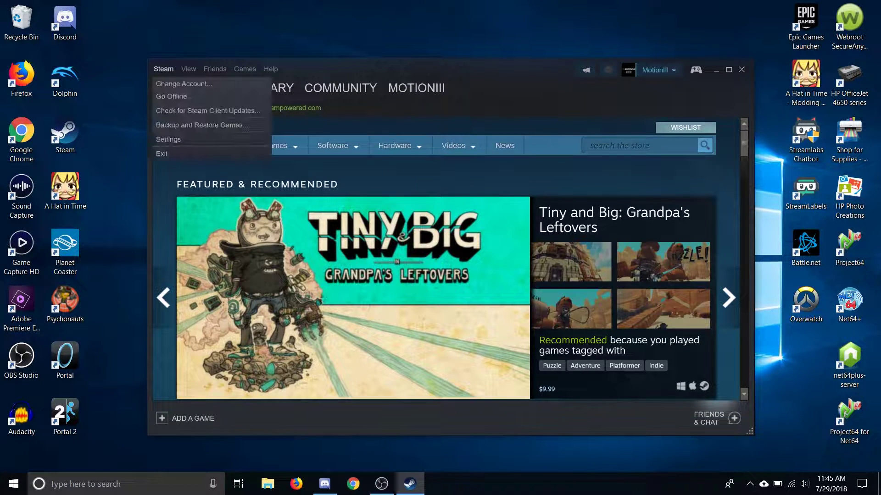
click(169, 139)
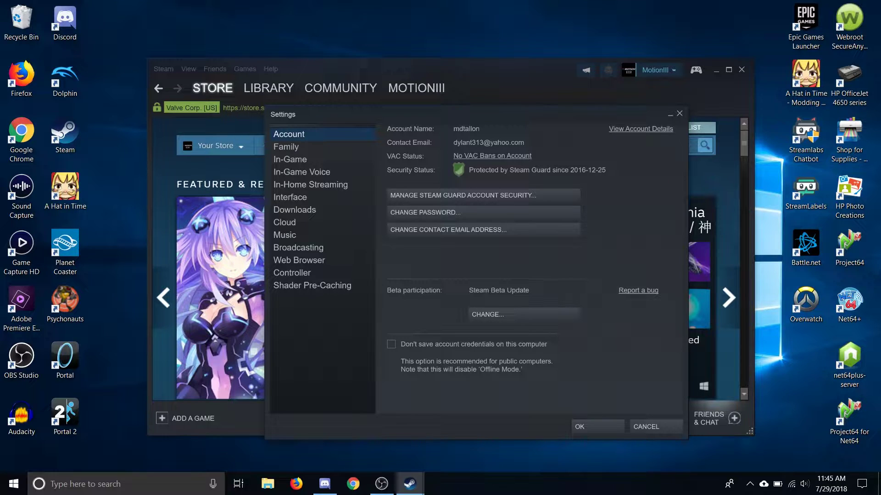
click(488, 314)
click(413, 271)
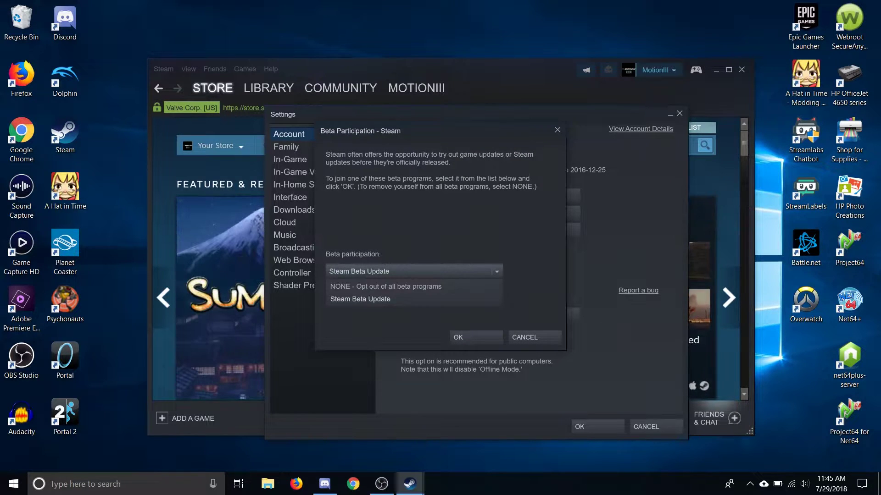
click(533, 337)
click(656, 427)
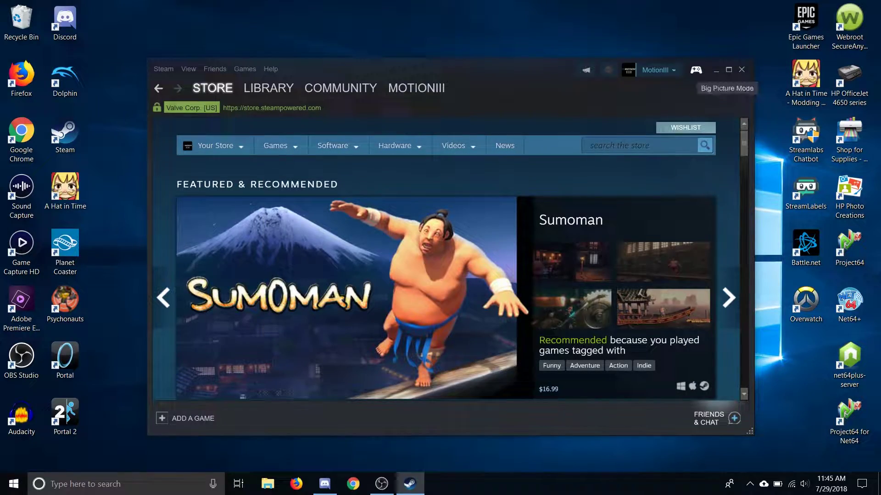
- Enter Big Picture Mode and check Controller Settings for Switch Pro Configuration Support
click(696, 70)
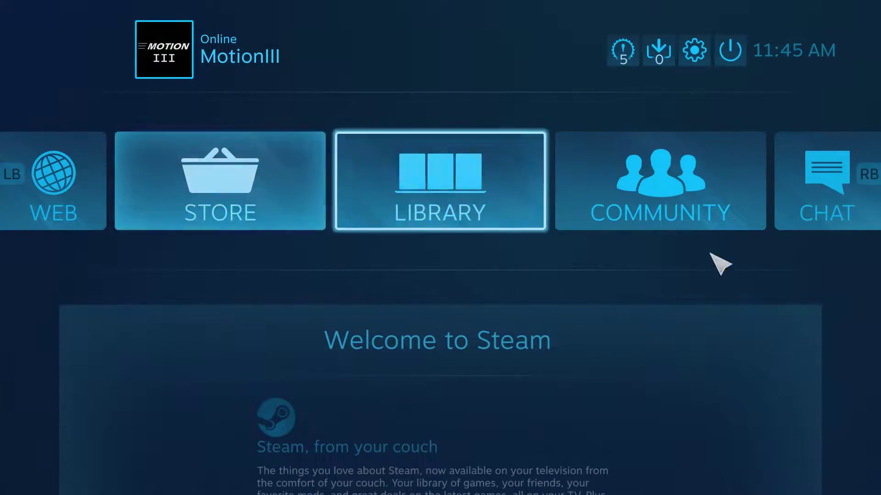
click(692, 48)
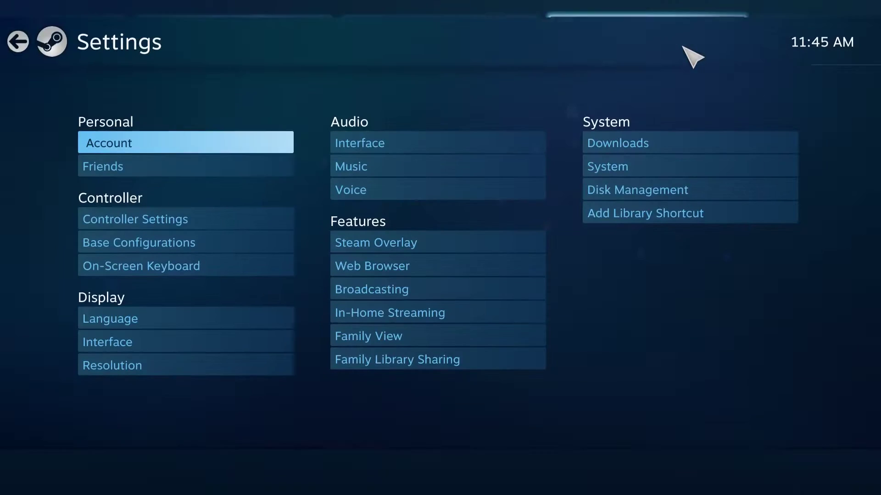
click(122, 189)
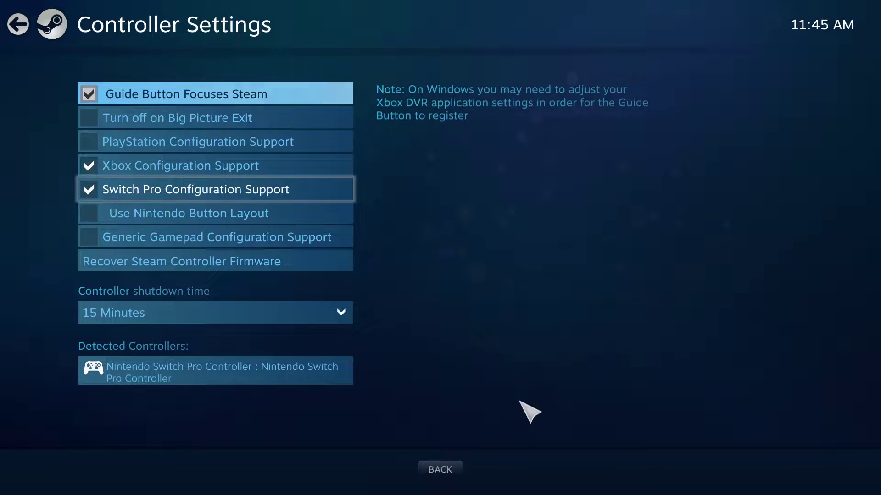
- Go back to the Big Picture home screen and exit Big Picture to the desktop
click(448, 477)
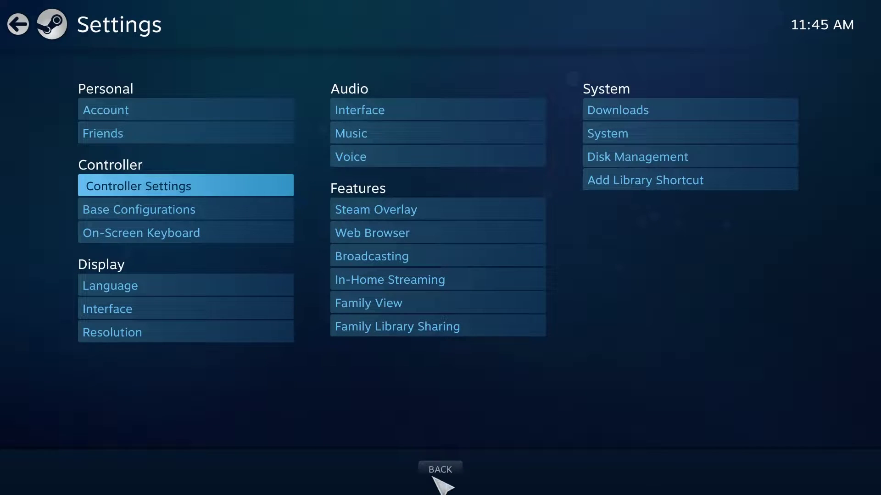
click(438, 475)
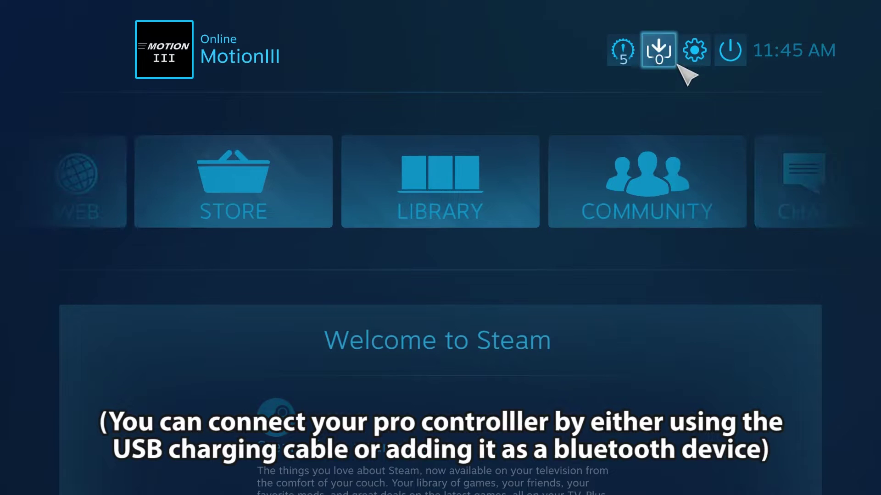
click(728, 62)
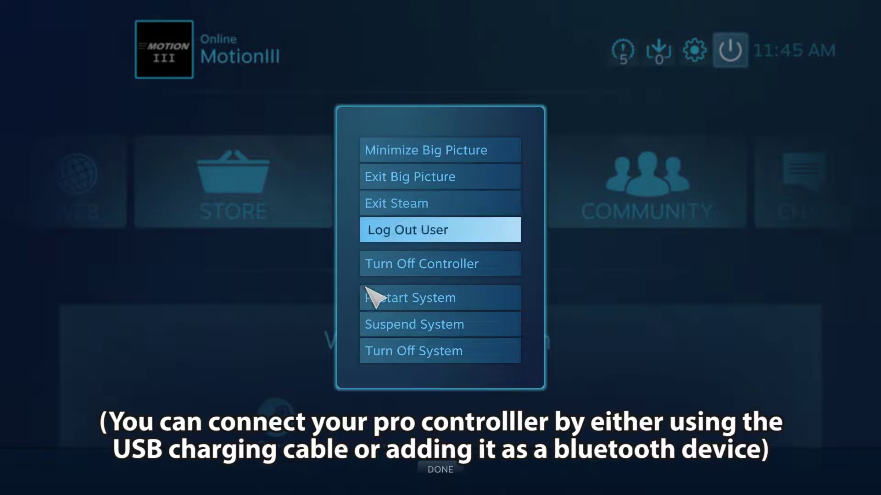
click(436, 179)
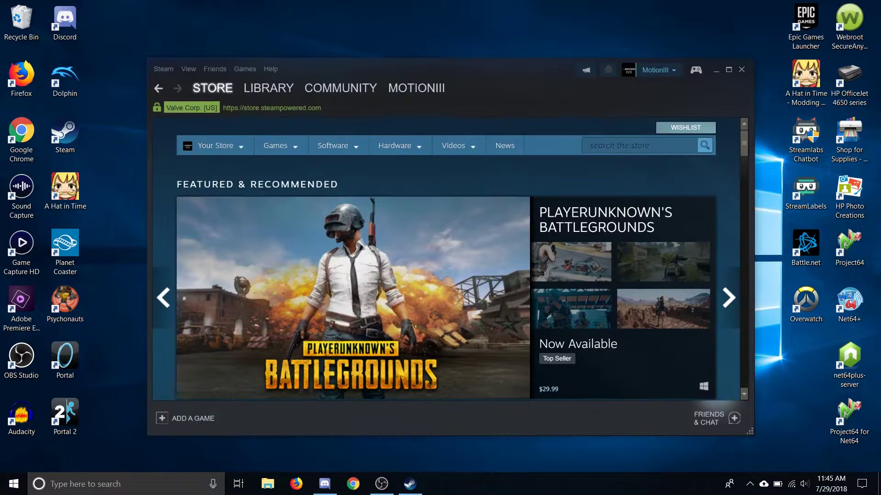
- Open the games library and bring up the Add a Non-Steam Game list
mouse_move(268, 88)
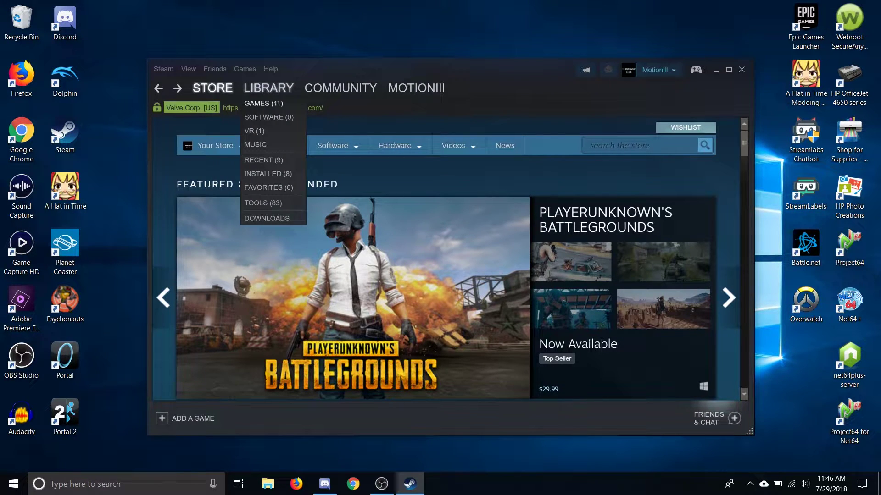
click(257, 103)
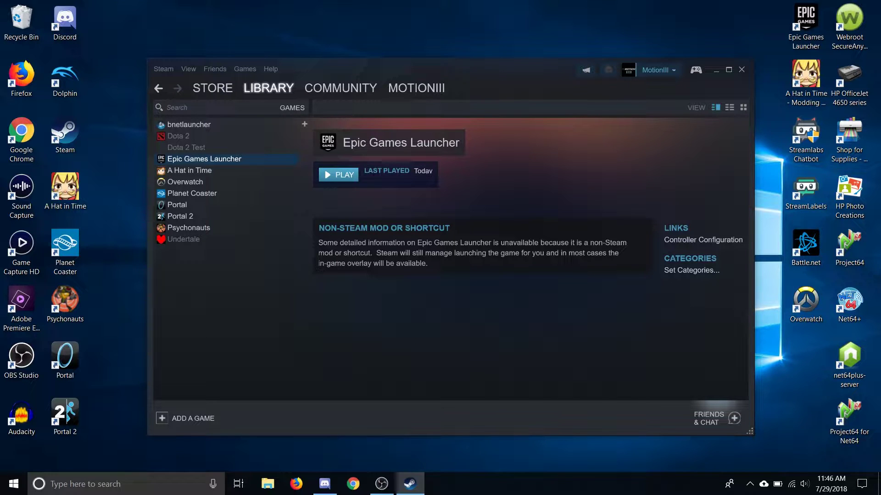
click(193, 419)
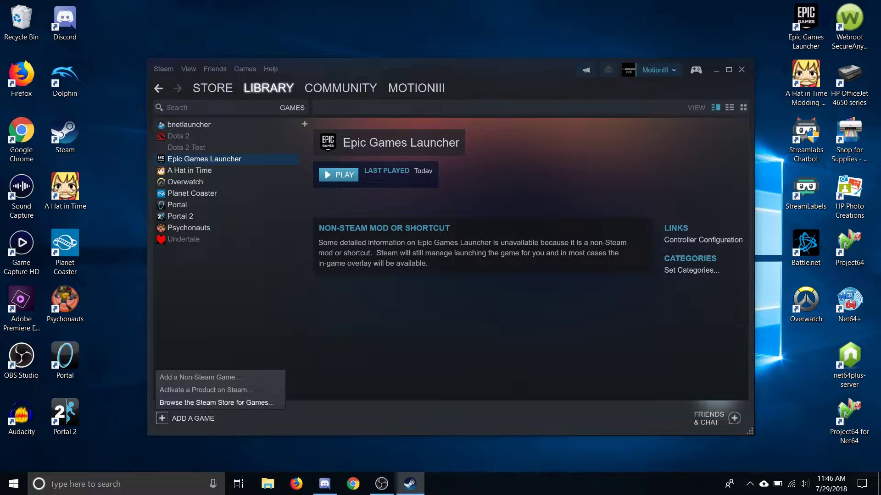
click(199, 377)
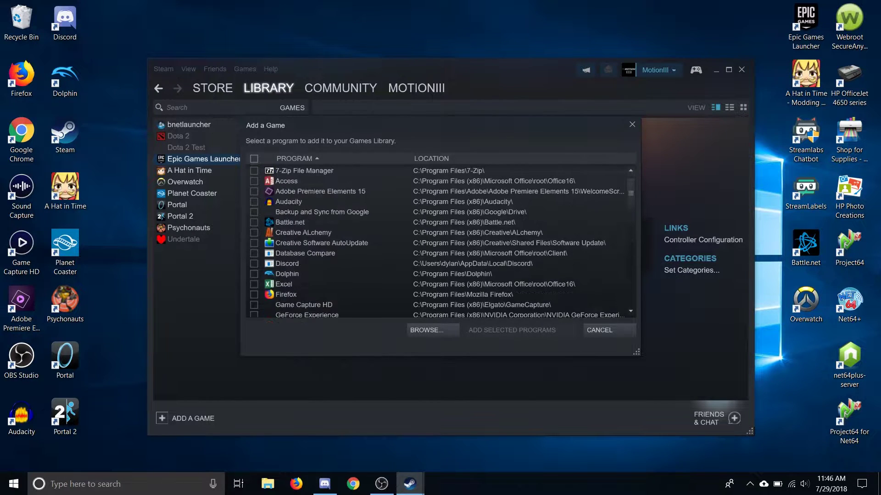
- Scroll through the program list and try BROWSE..., then cancel without adding anything
scroll(441, 238, down, 15)
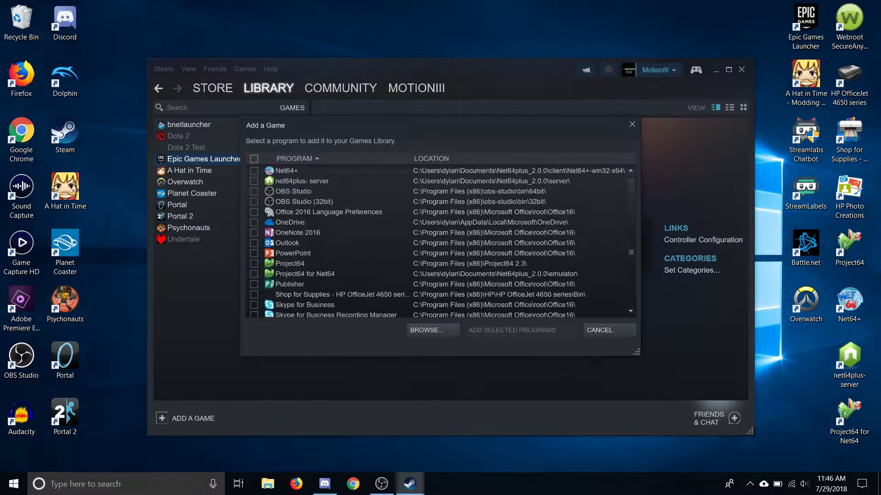
scroll(440, 238, up, 4)
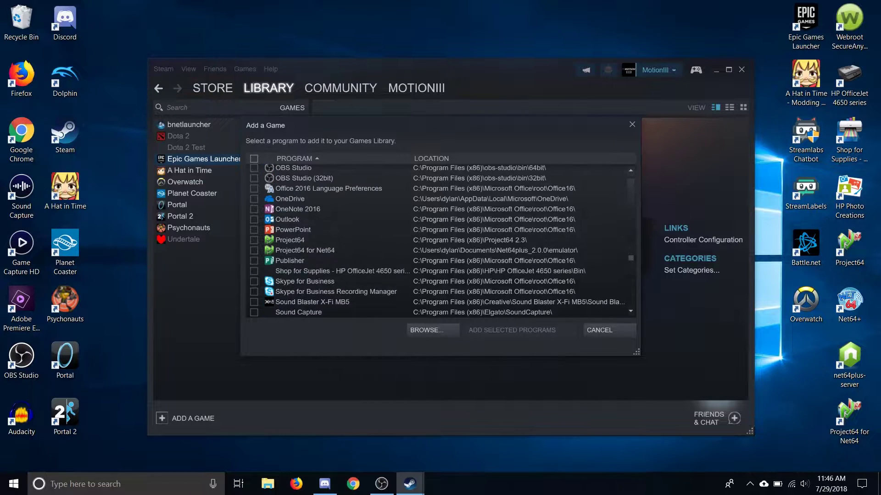
scroll(440, 238, up, 3)
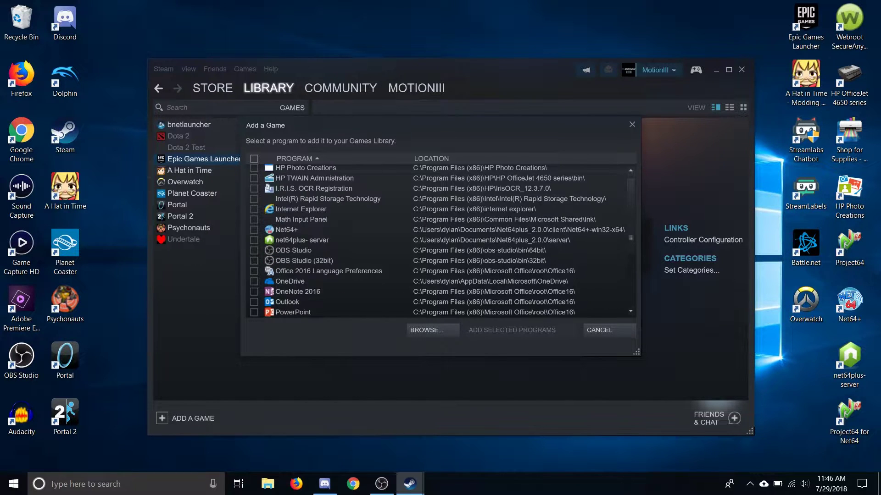
scroll(441, 239, up, 6)
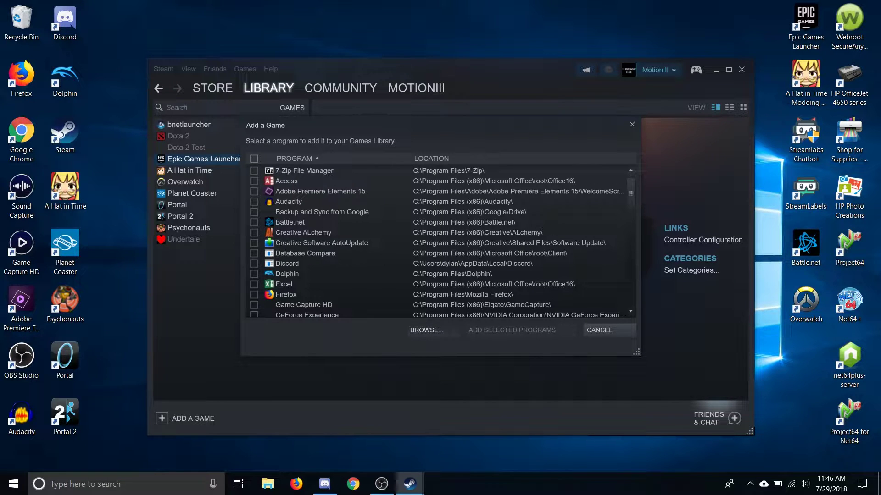
click(427, 330)
click(402, 256)
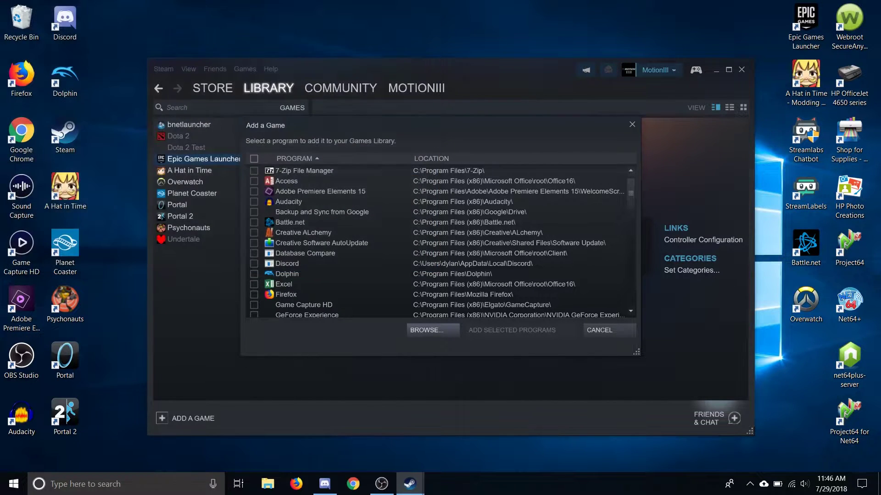
click(599, 330)
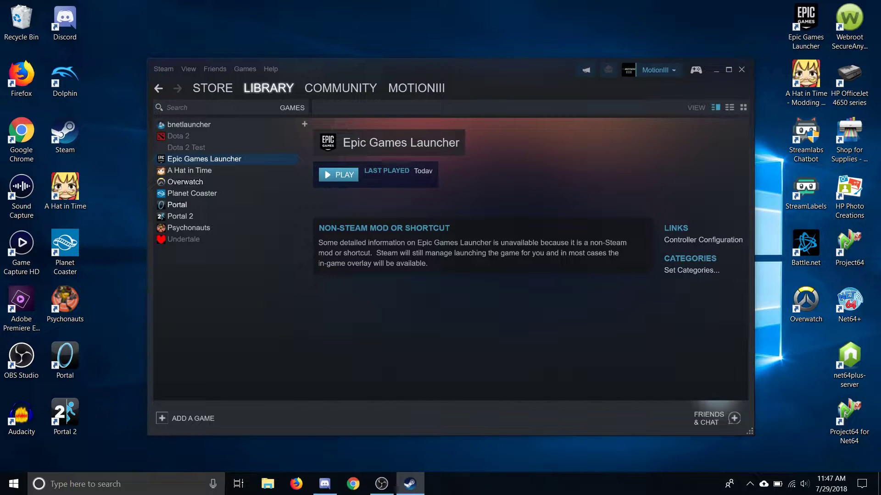
right_click(218, 160)
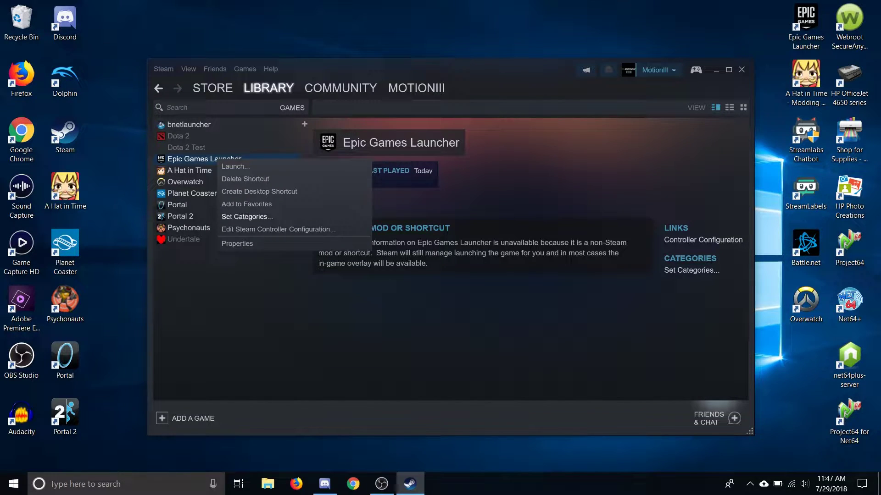
click(278, 229)
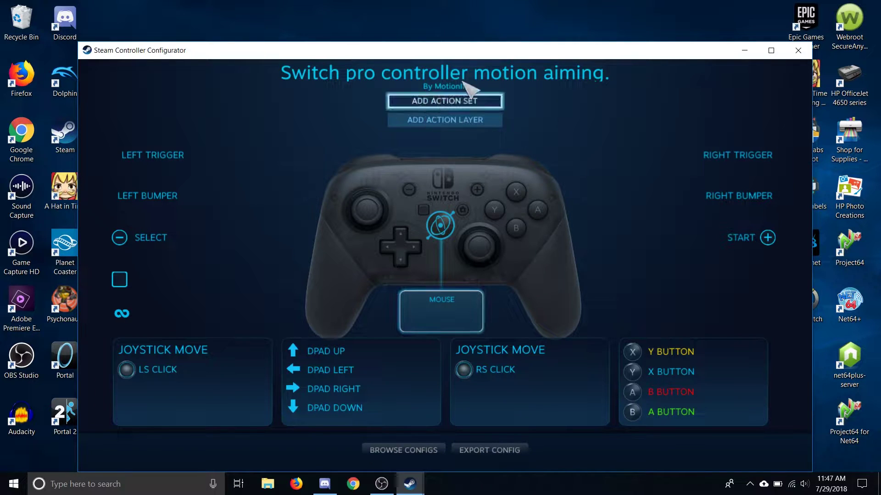
click(798, 50)
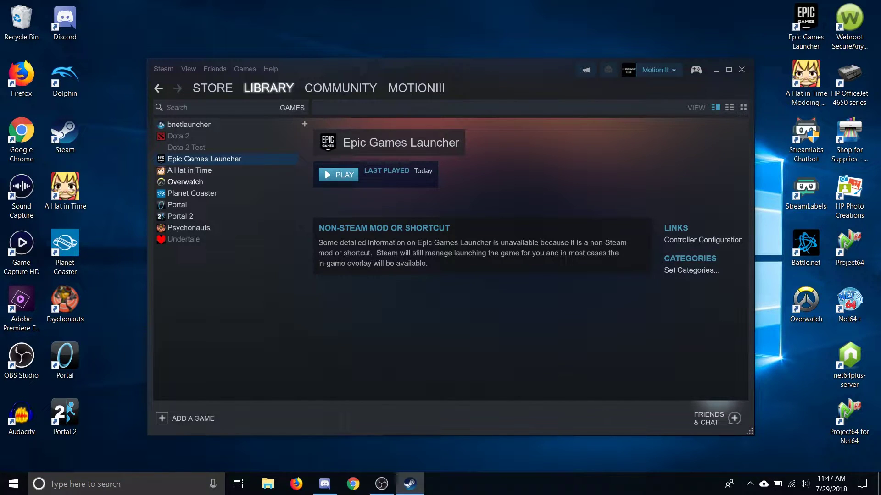
- Check Overwatch's Steam controller configuration, then close it
click(185, 182)
right_click(185, 182)
click(246, 253)
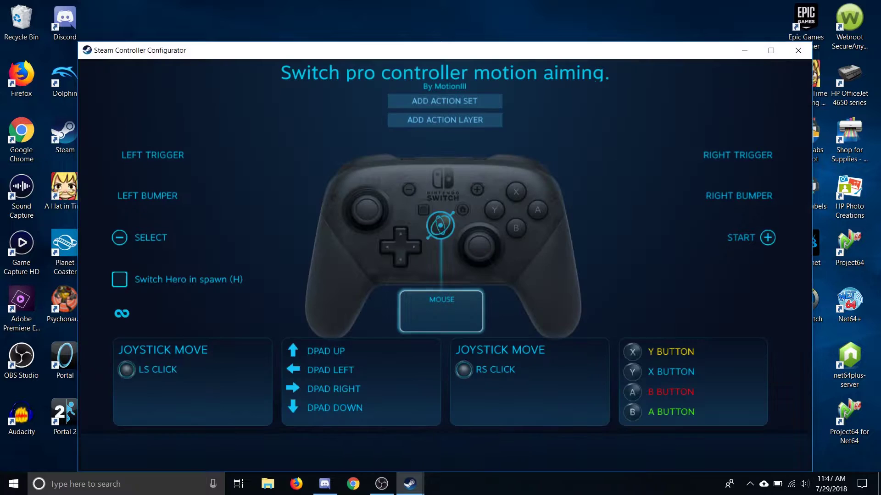
click(798, 52)
- Reselect Overwatch in the library with the arrow keys and launch it
key(Up)
key(Up)
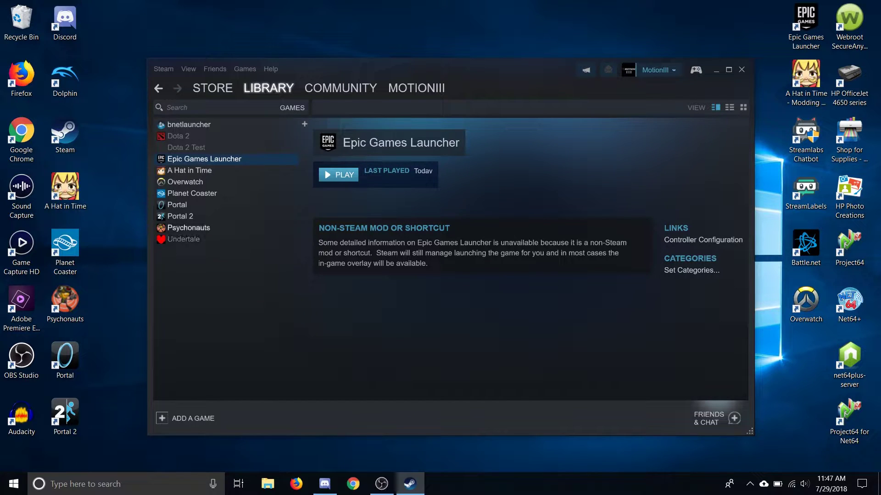
key(Down)
key(Down)
key(Return)
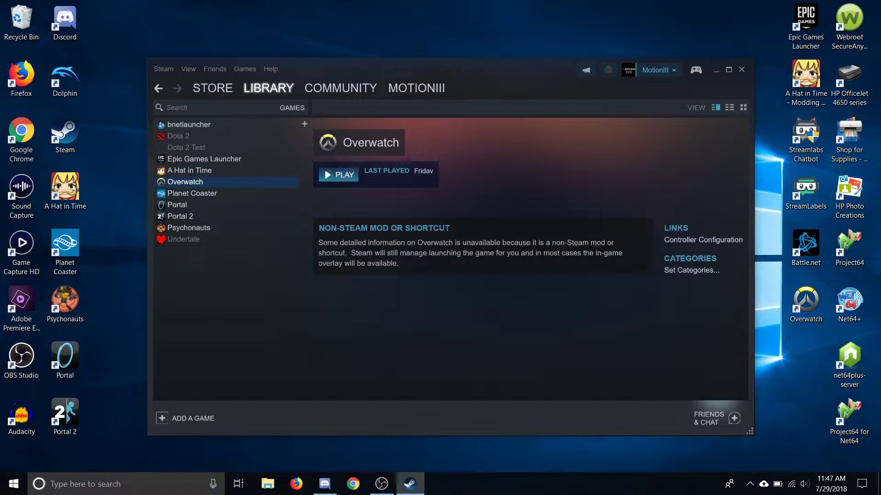